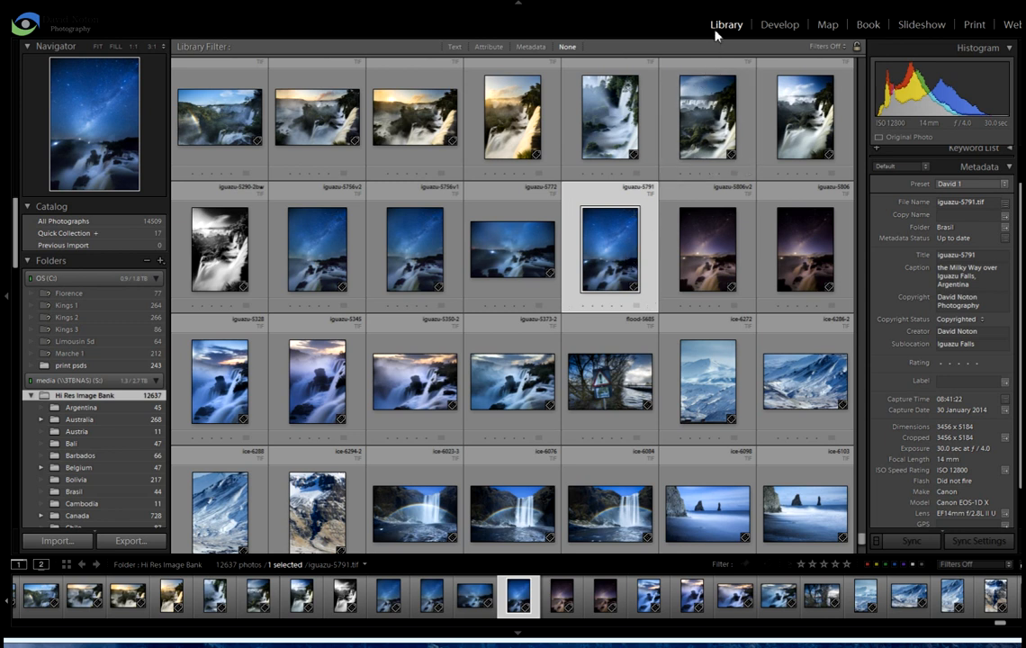
# Open the selected night waterfall photo for printing and set the page to A3 paper in portrait orientation
pyautogui.click(975, 25)
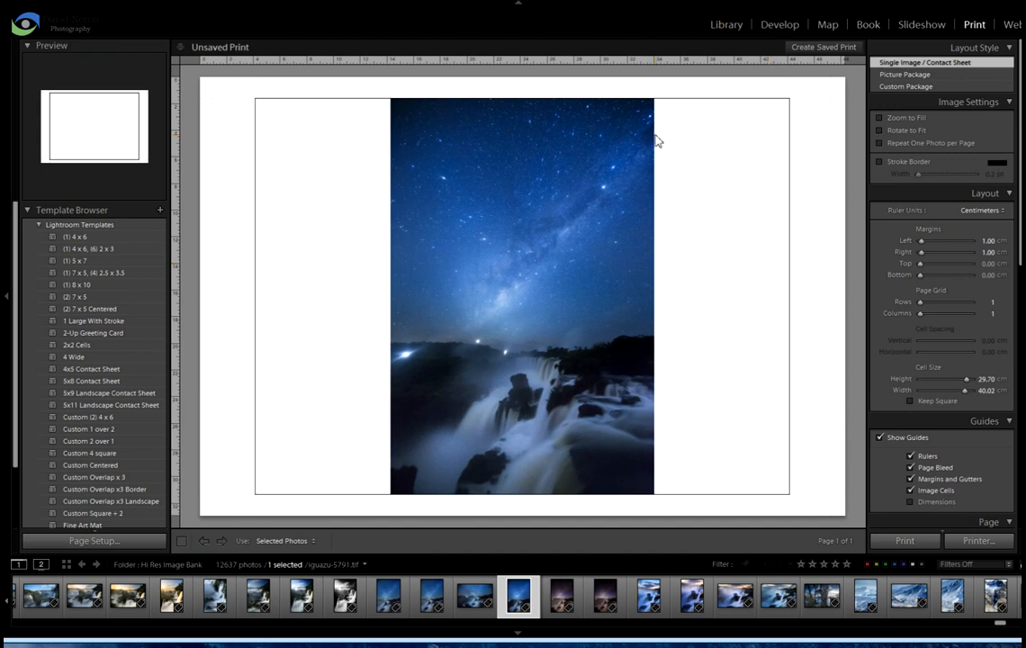
pyautogui.click(105, 543)
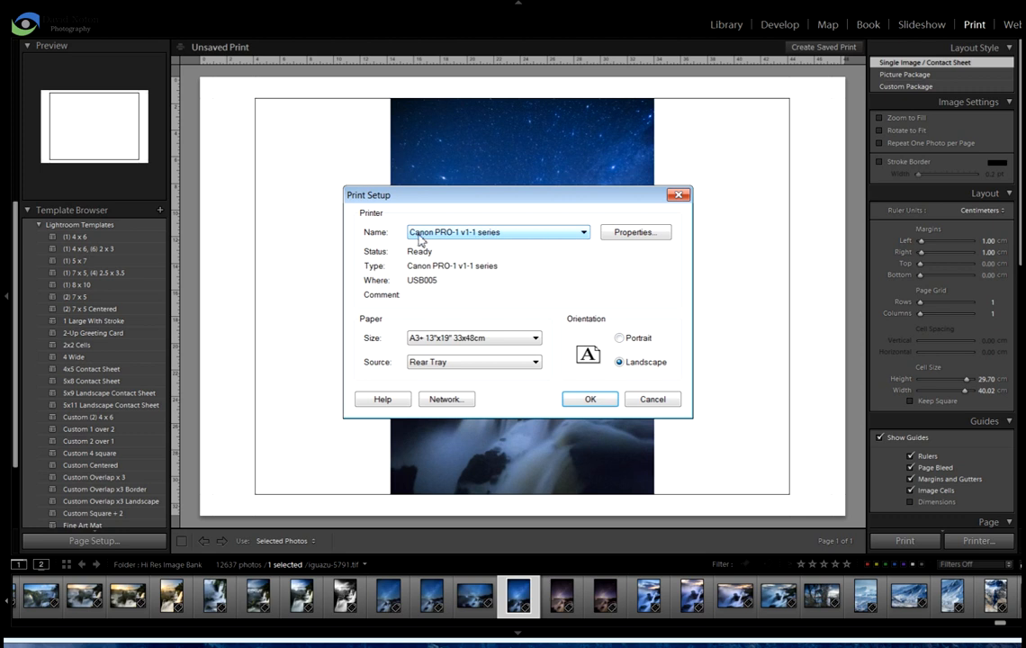
pyautogui.click(536, 339)
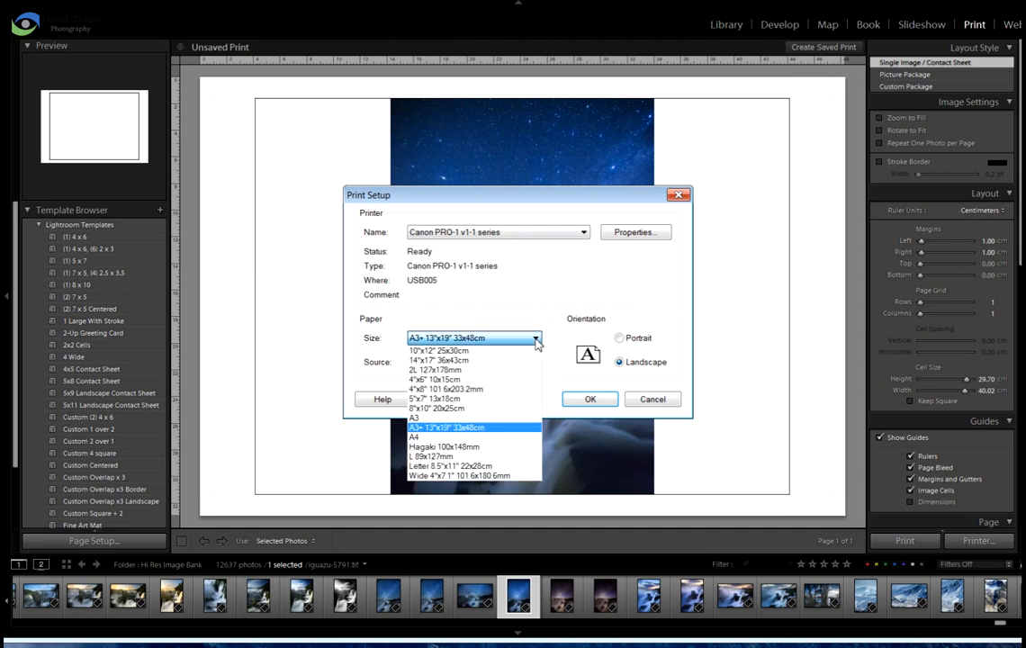
pyautogui.click(427, 419)
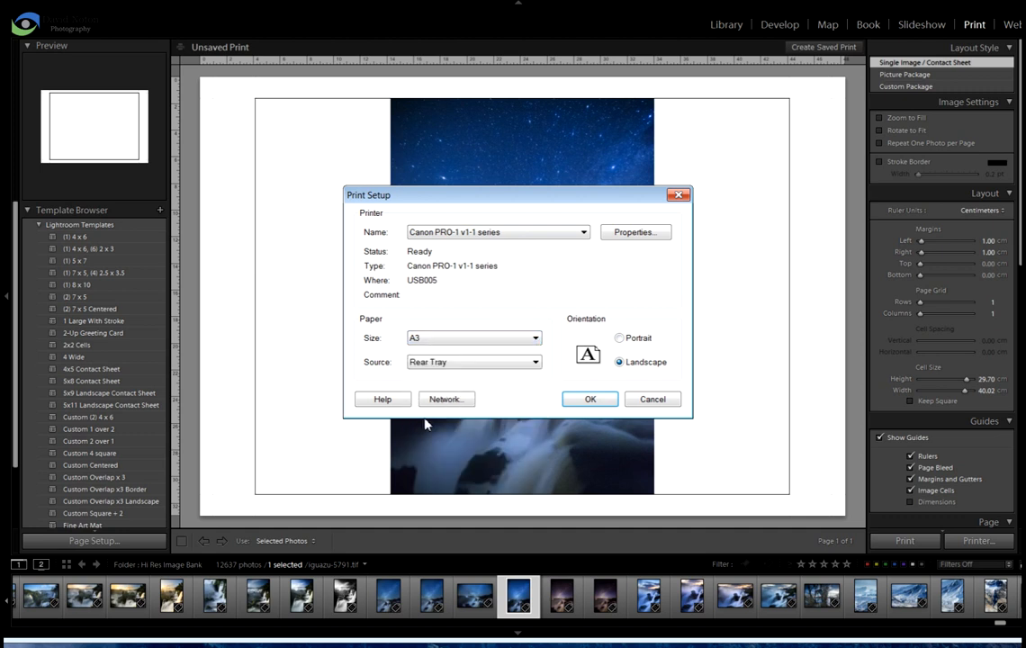
pyautogui.click(620, 338)
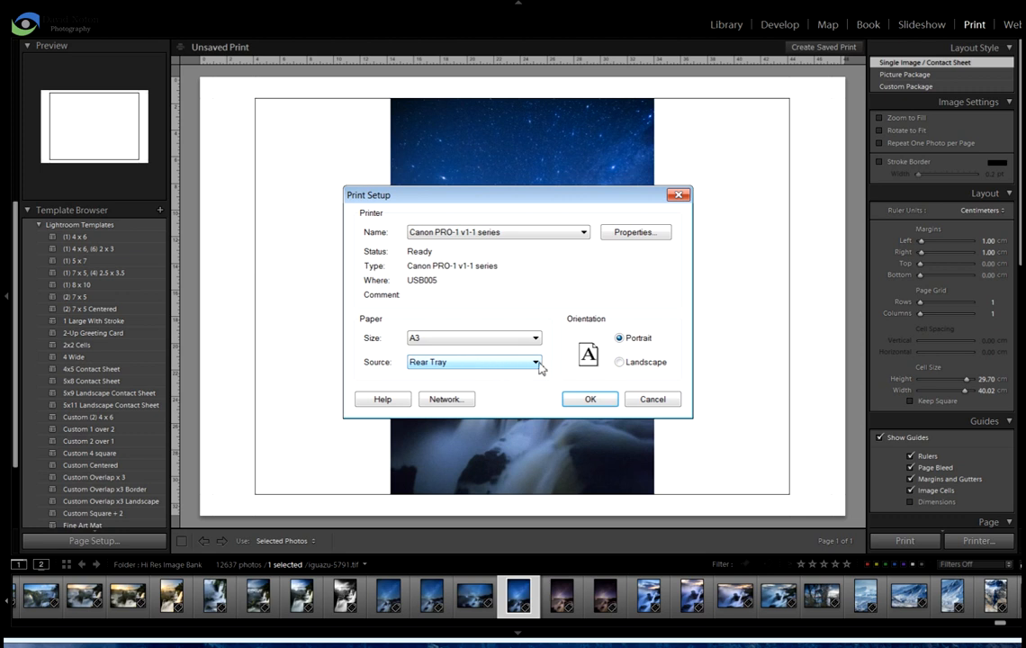
pyautogui.click(591, 399)
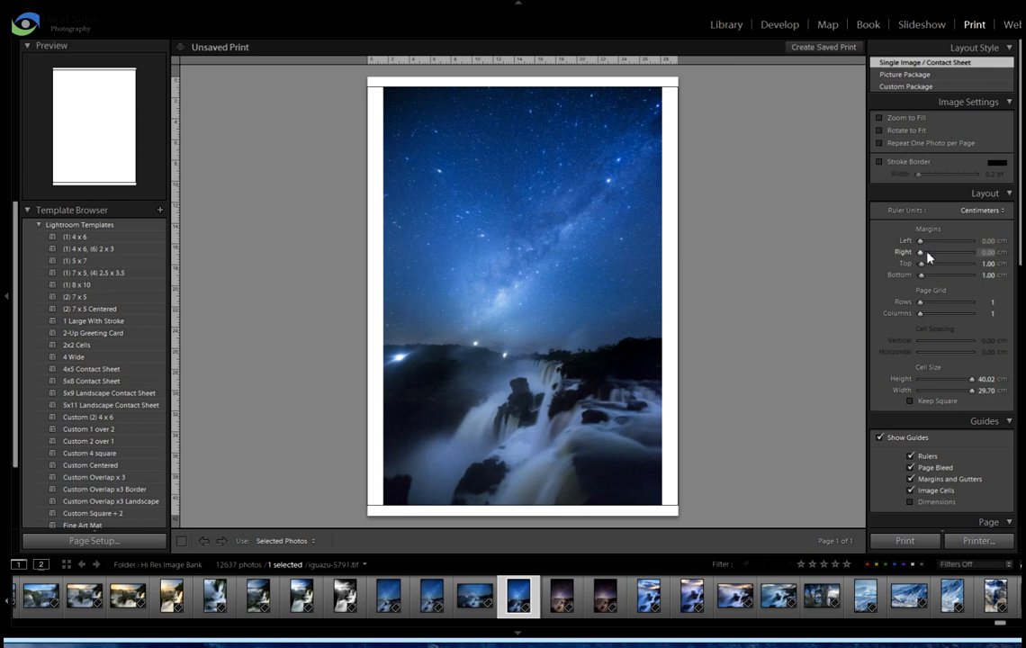
# Try a larger top page margin and reset it to 1 cm
pyautogui.moveTo(922, 269); pyautogui.dragTo(920, 268)
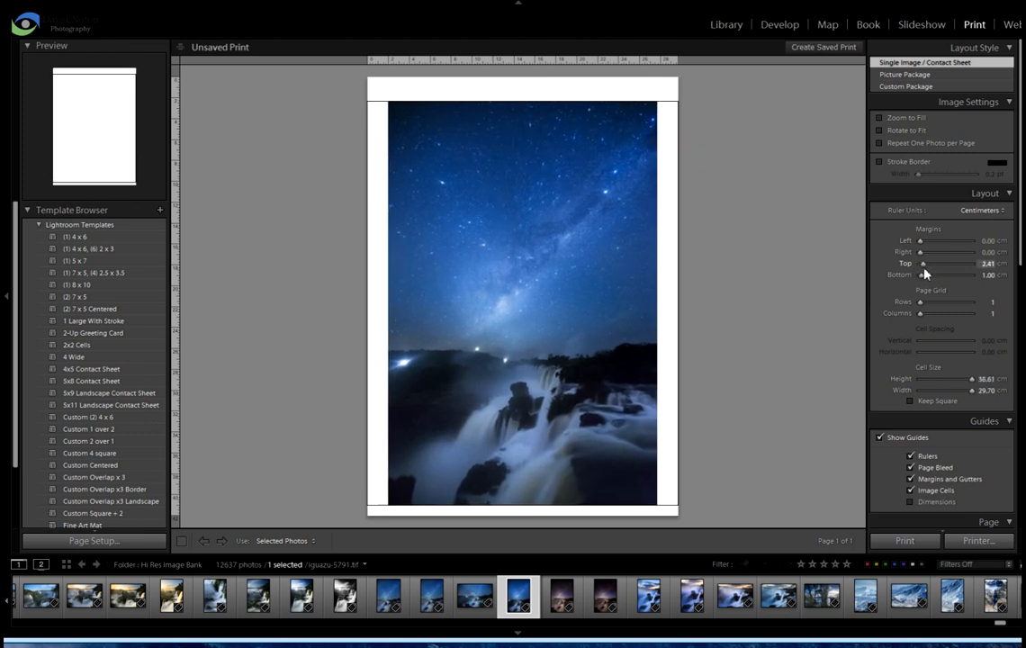
pyautogui.moveTo(922, 274); pyautogui.dragTo(924, 275)
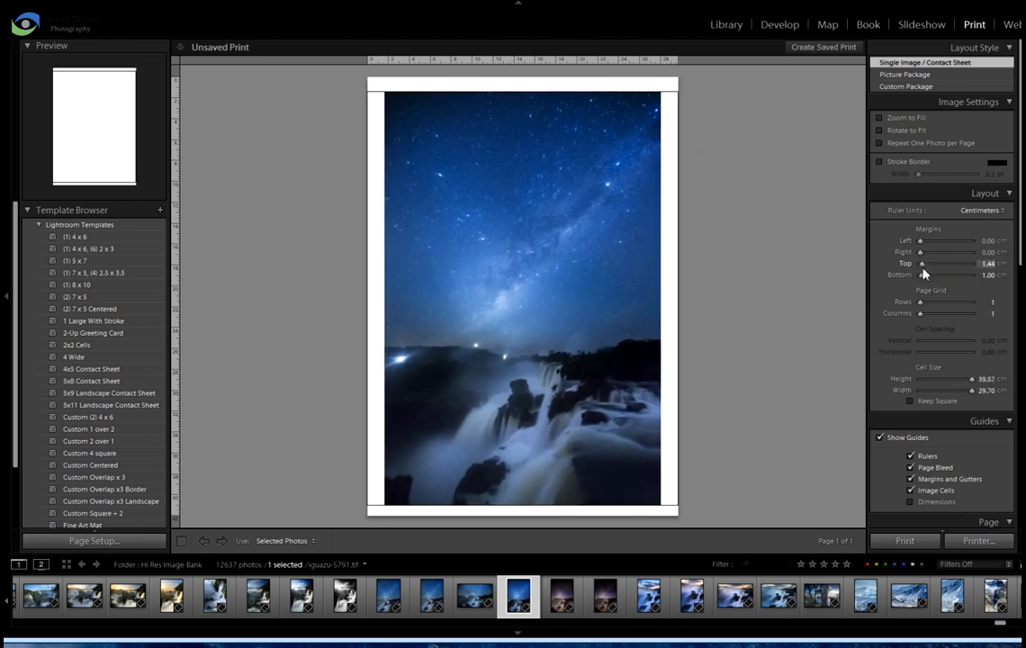
pyautogui.click(988, 264)
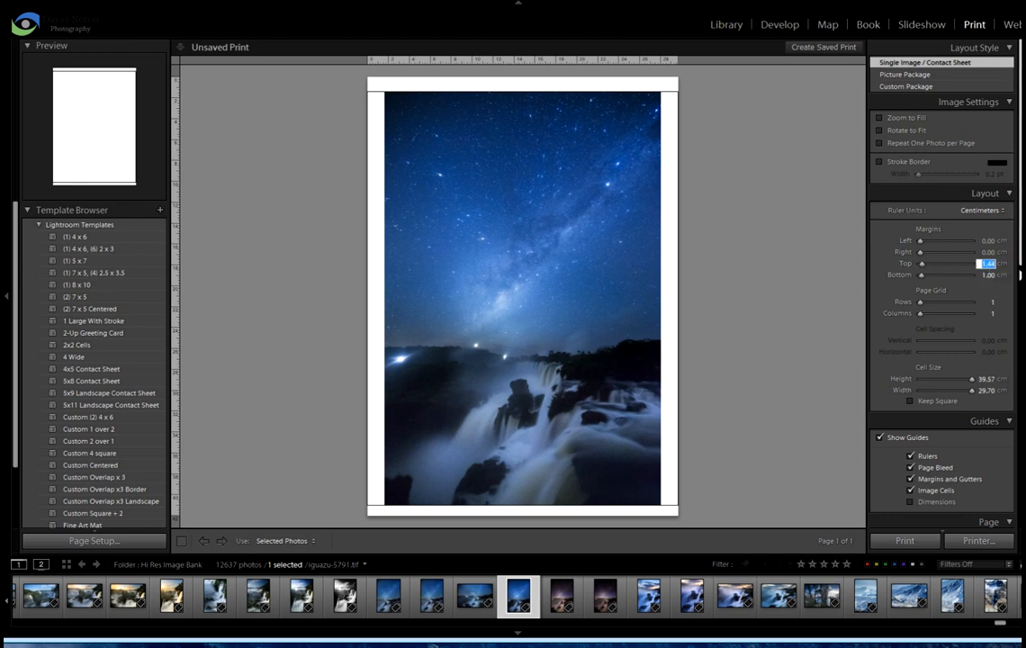
pyautogui.write('1')
pyautogui.press('Return')
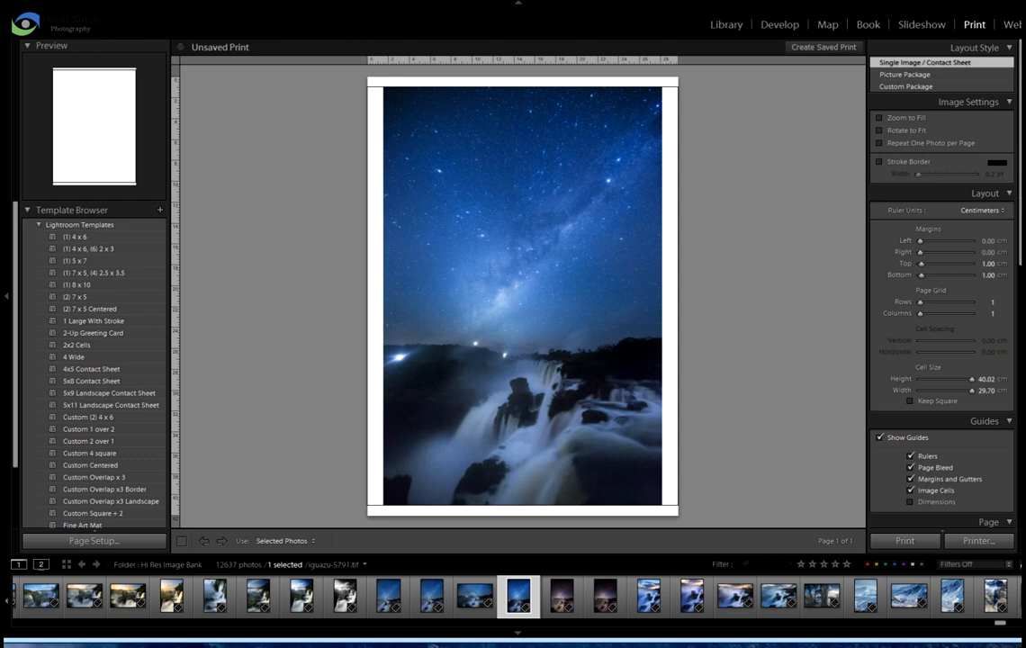
# Try adding the identity plate to the print page and switch it off again
pyautogui.moveTo(1021, 202); pyautogui.dragTo(1014, 320)
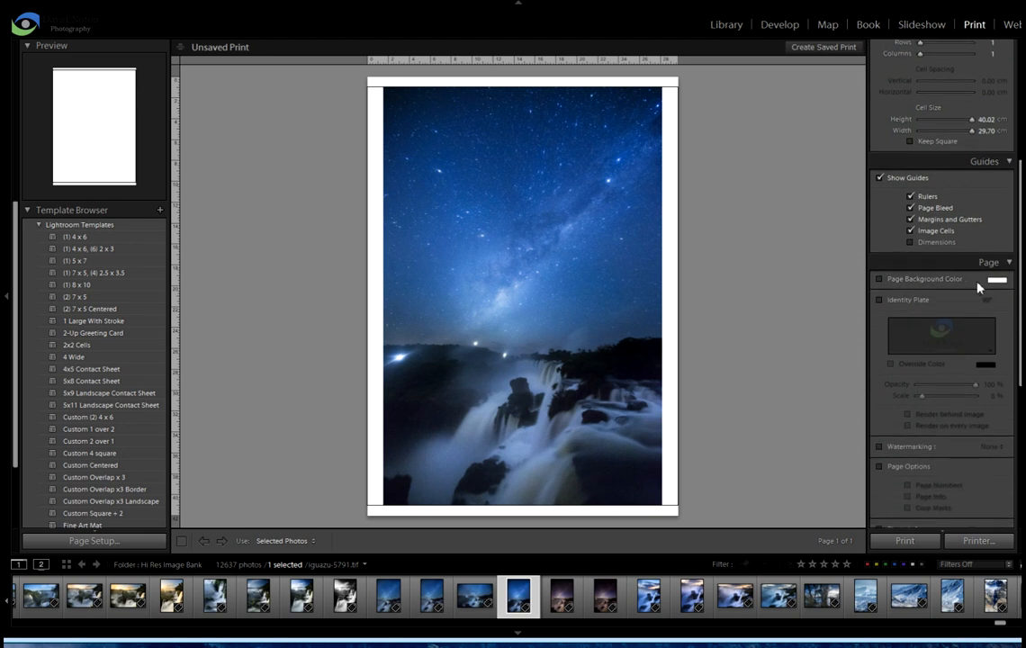
pyautogui.click(879, 300)
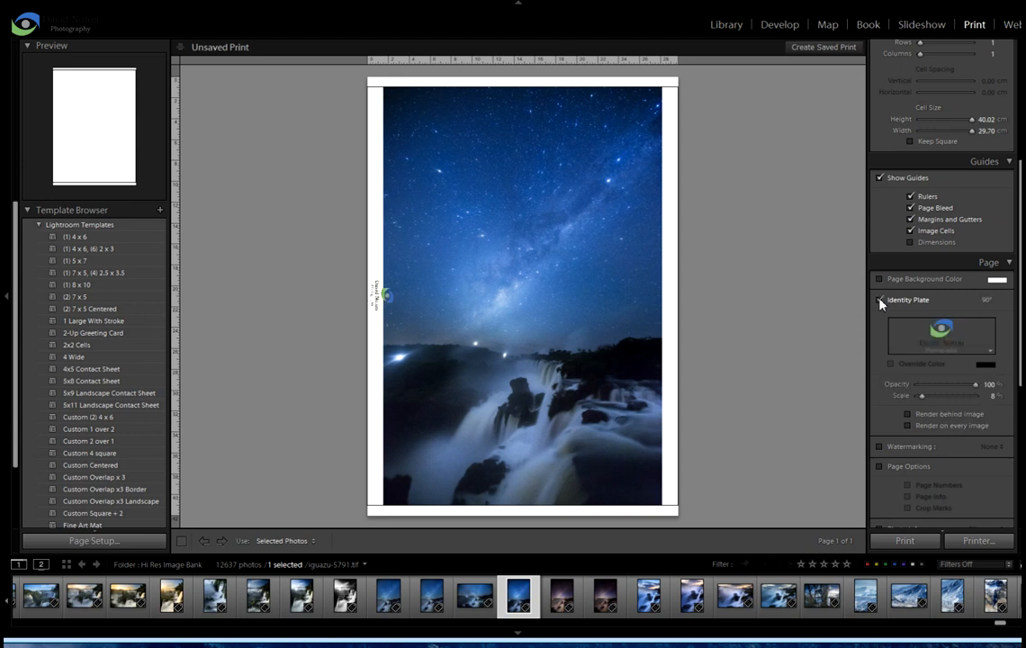
pyautogui.click(880, 301)
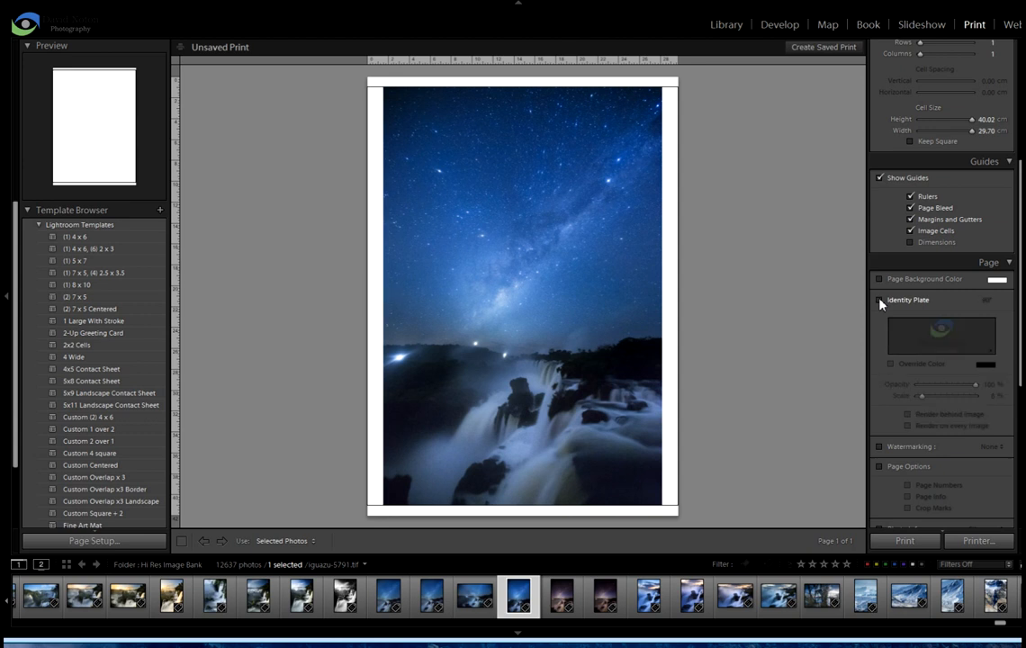
# Set the print job's colour profile to Canon PRO-1 <PT> 2/3 Photo Paper Pro Platinum
pyautogui.moveTo(1019, 297); pyautogui.dragTo(1019, 376)
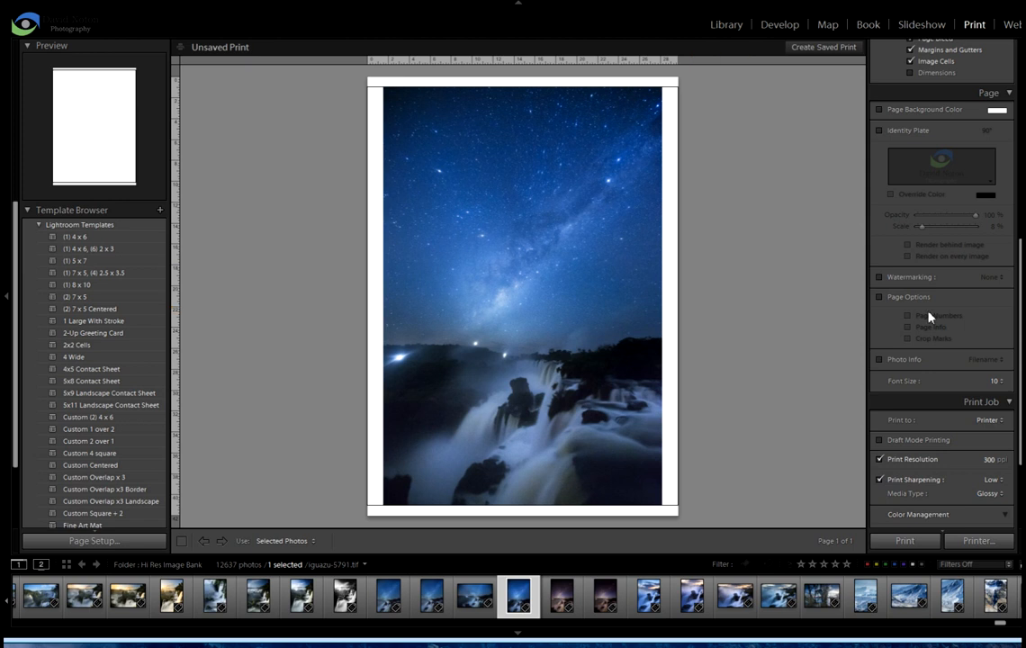
pyautogui.scroll(-4, 1020, 387)
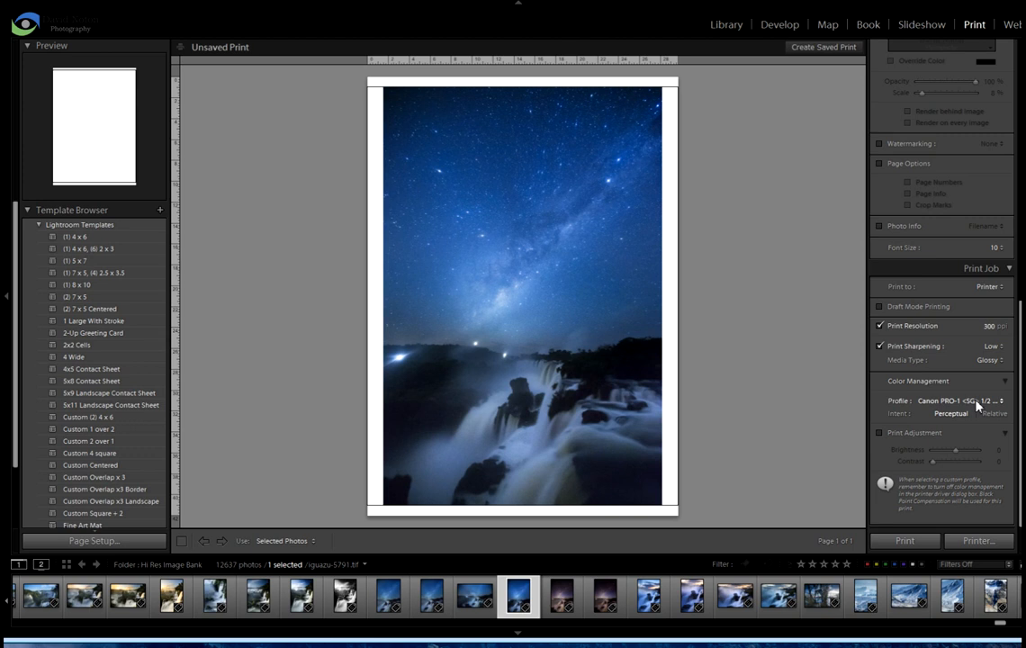
pyautogui.click(1002, 402)
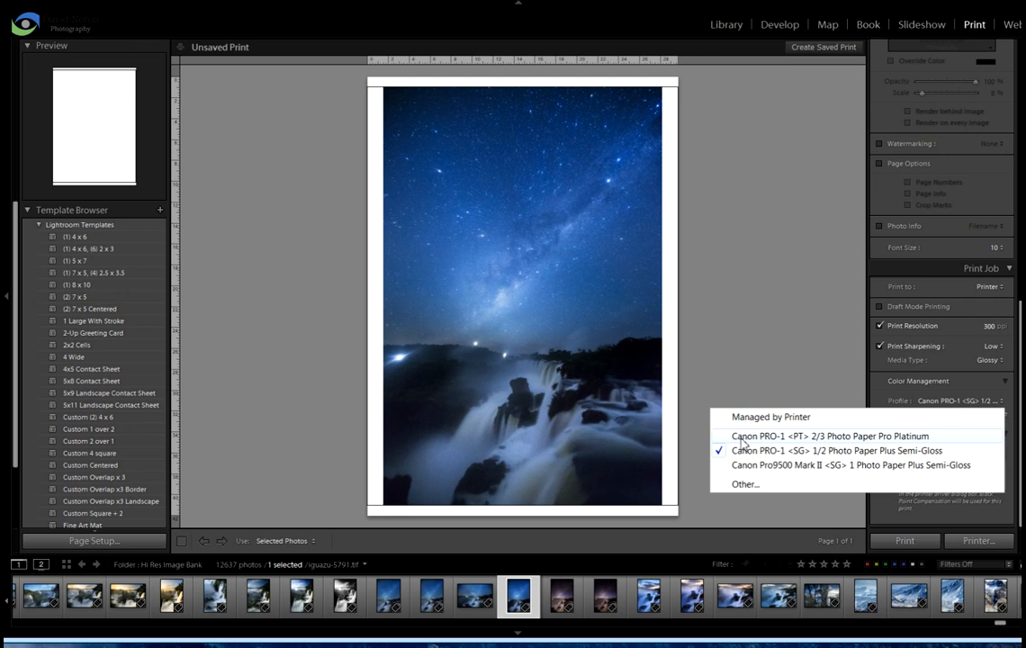
pyautogui.click(913, 437)
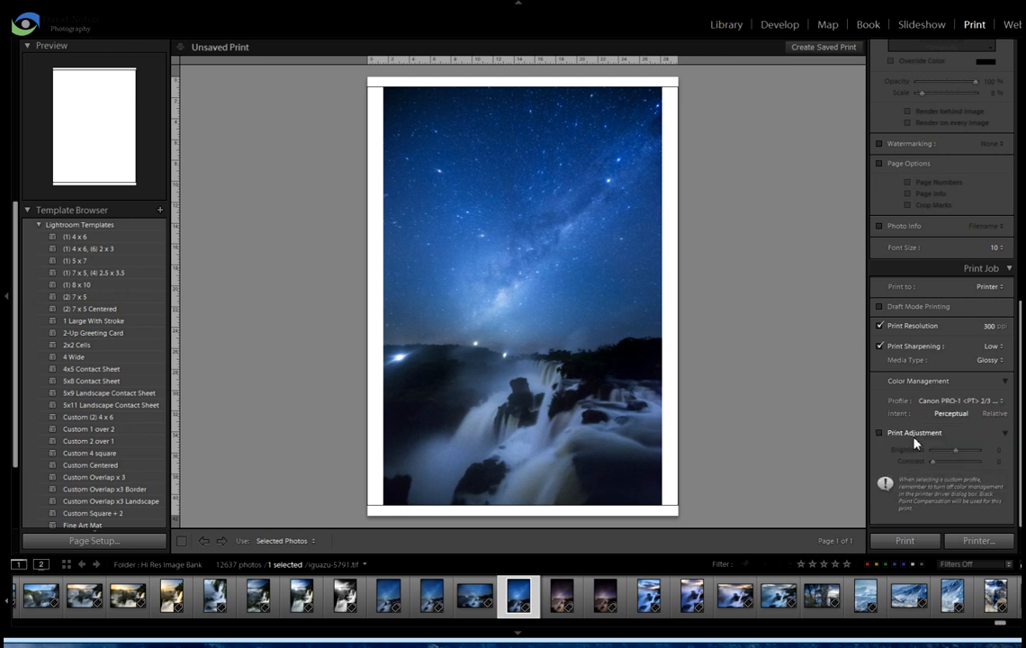
# Browse the other installed printer profiles that can be offered for colour management, and close the list without changes
pyautogui.click(1002, 404)
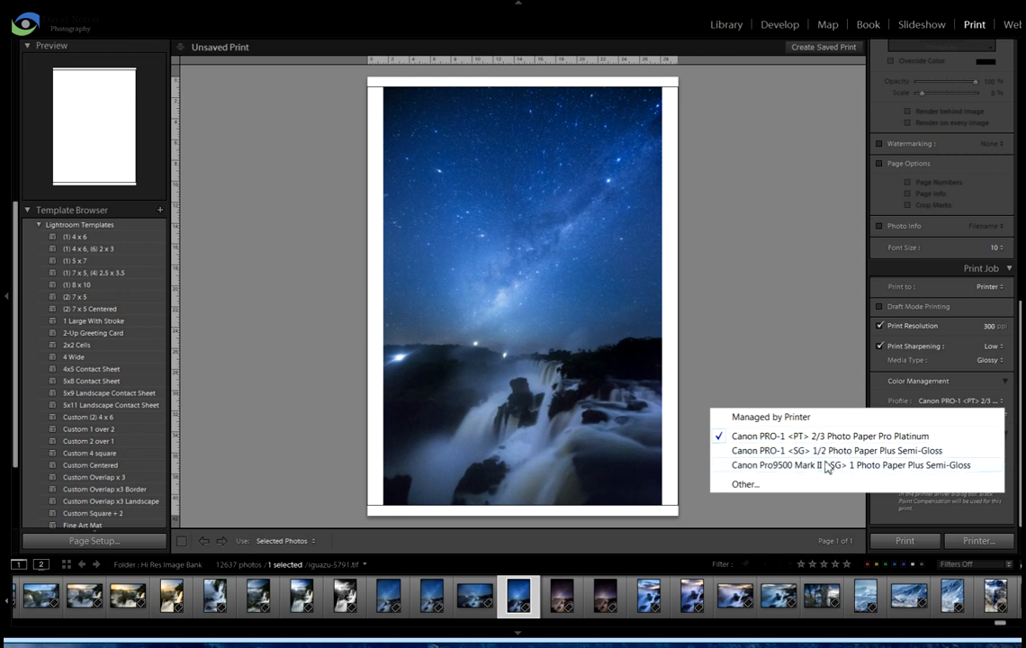
pyautogui.click(746, 486)
pyautogui.moveTo(635, 133); pyautogui.dragTo(550, 121)
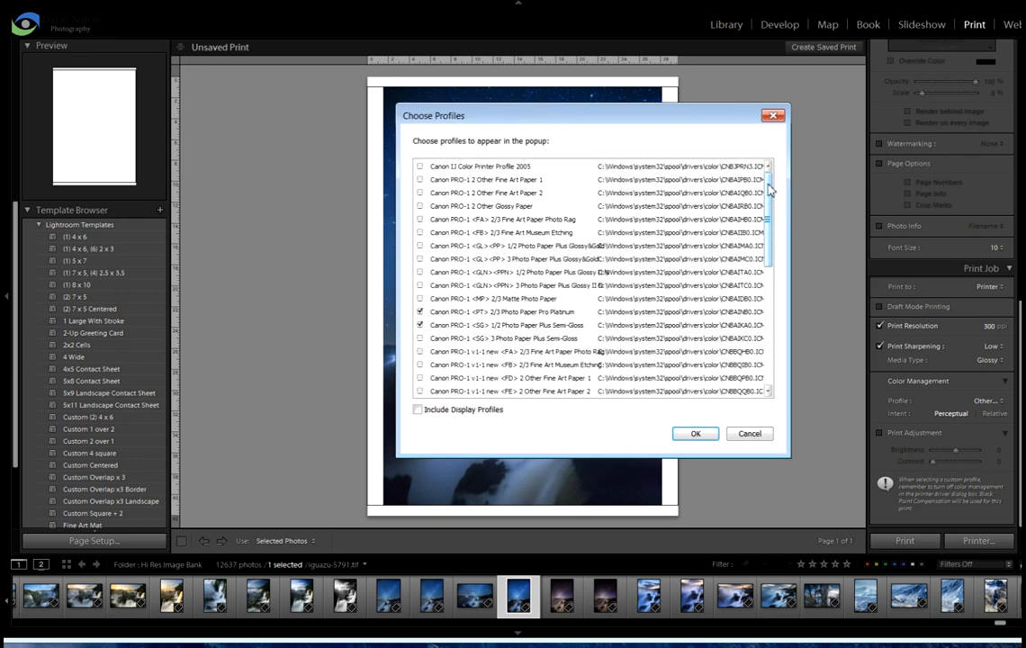
pyautogui.moveTo(768, 185); pyautogui.dragTo(771, 187)
pyautogui.moveTo(769, 206)
pyautogui.mouseDown()
pyautogui.moveTo(764, 297)
pyautogui.moveTo(774, 192)
pyautogui.mouseUp()
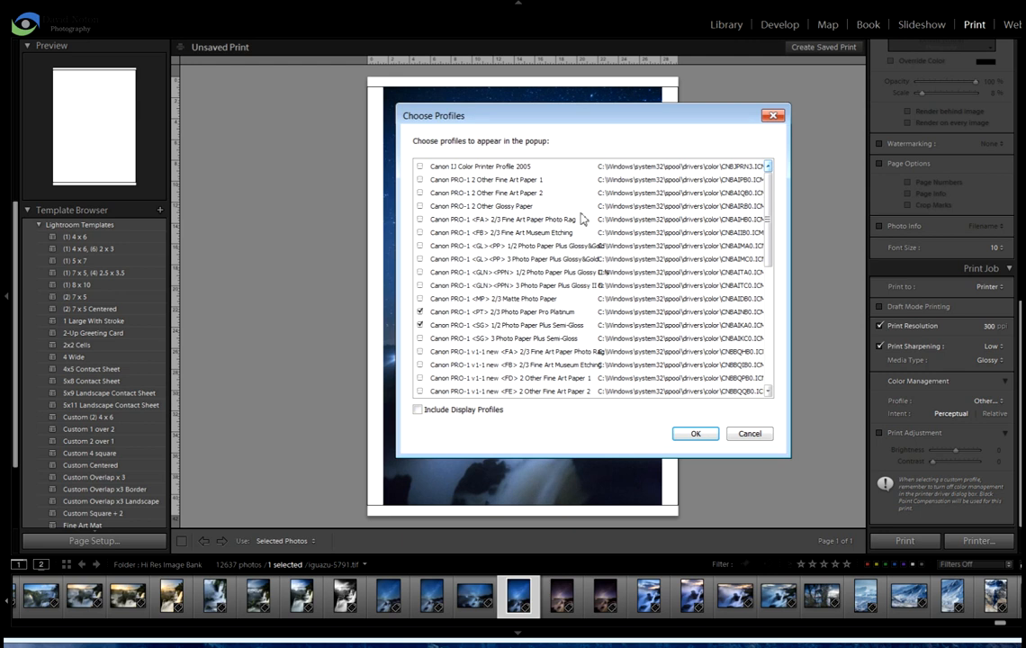
pyautogui.click(774, 118)
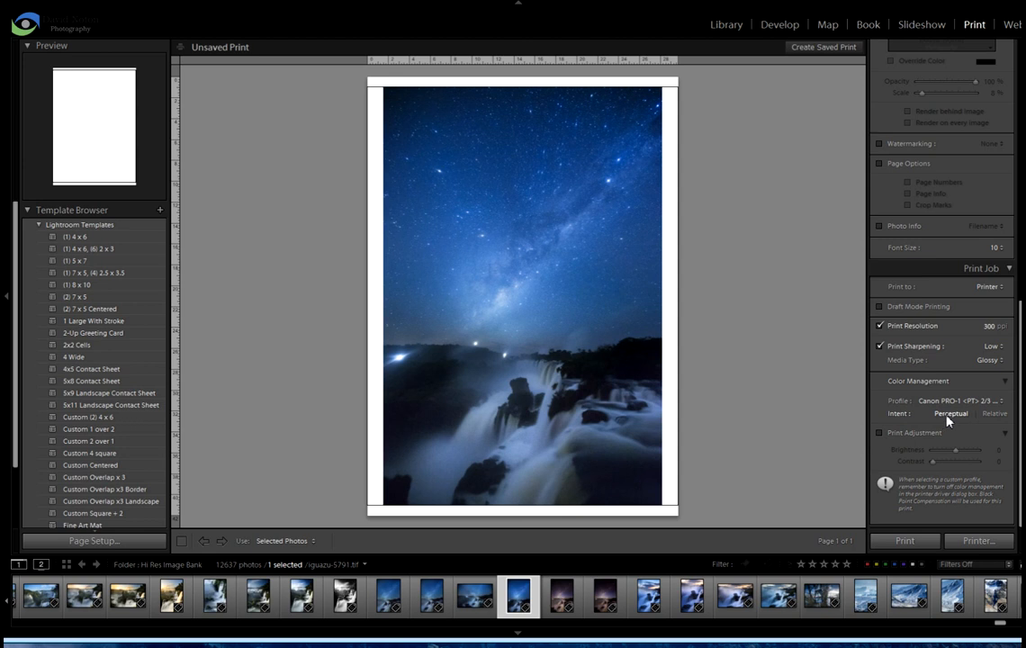
# Set the rendering intent to Relative and print the photo, moving the printer status window out of the way
pyautogui.click(995, 414)
pyautogui.click(904, 543)
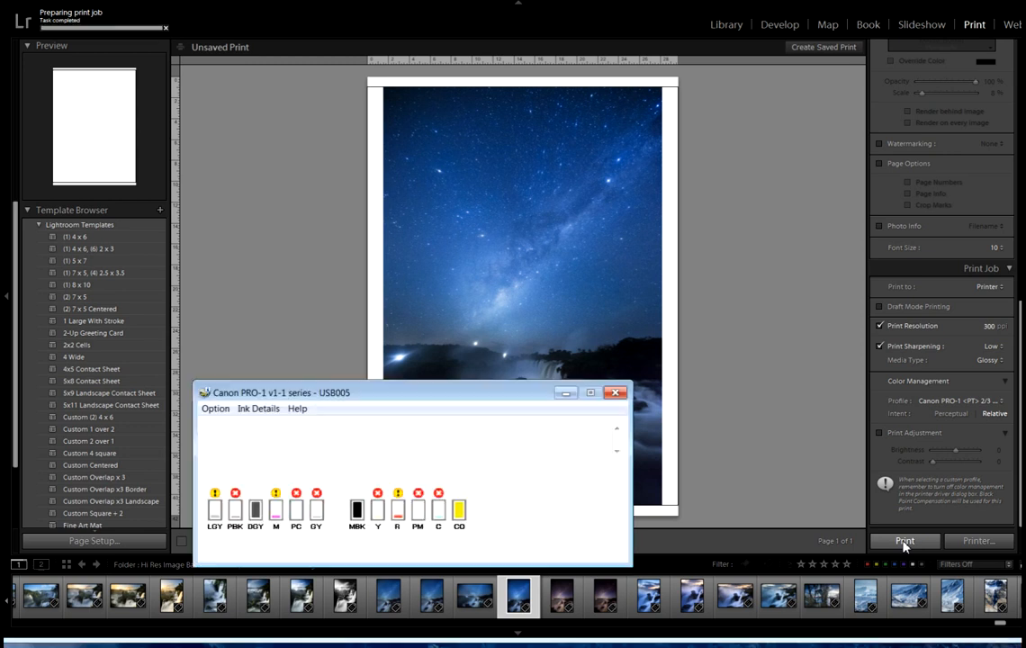
pyautogui.moveTo(497, 397); pyautogui.dragTo(590, 293)
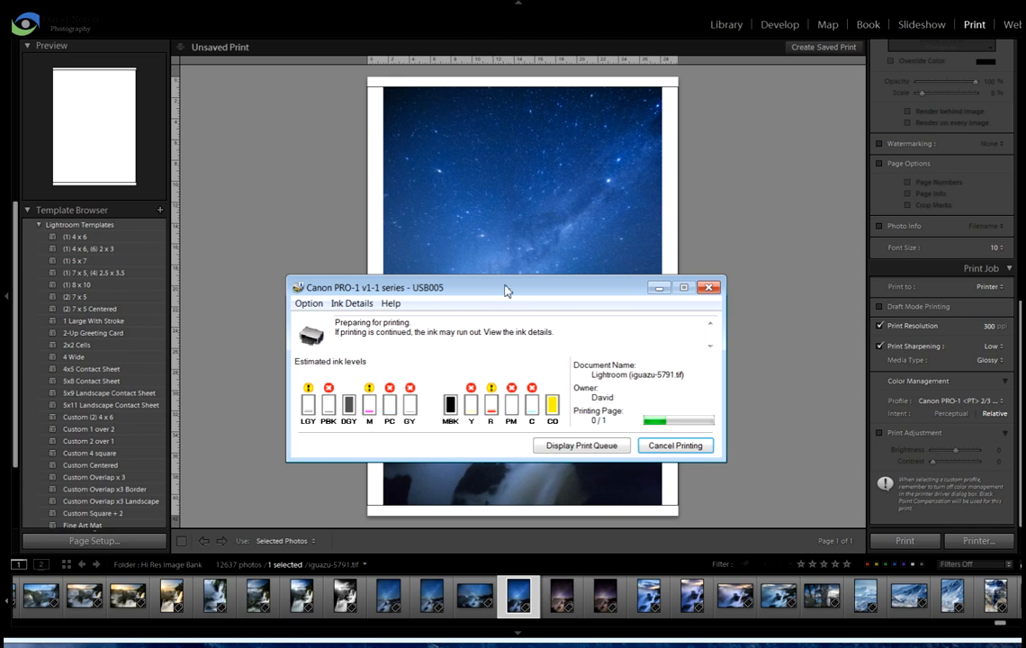
pyautogui.moveTo(513, 288); pyautogui.dragTo(928, 558)
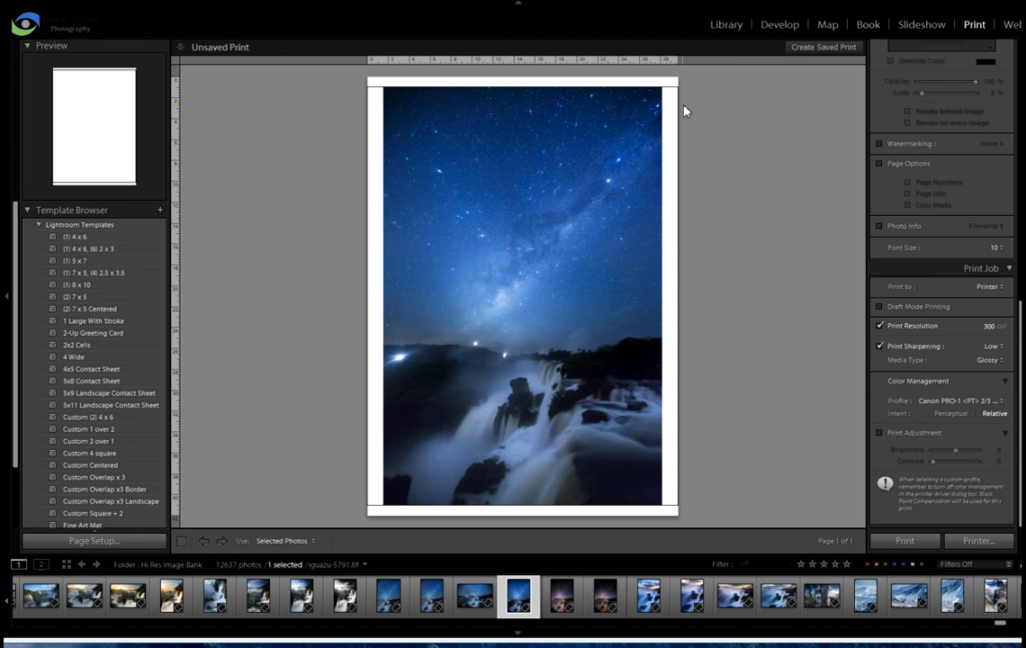
# Return to the Library and open the selected photo in the Canon Print Studio Pro plug-in, dismissing the driver update notice
pyautogui.click(728, 26)
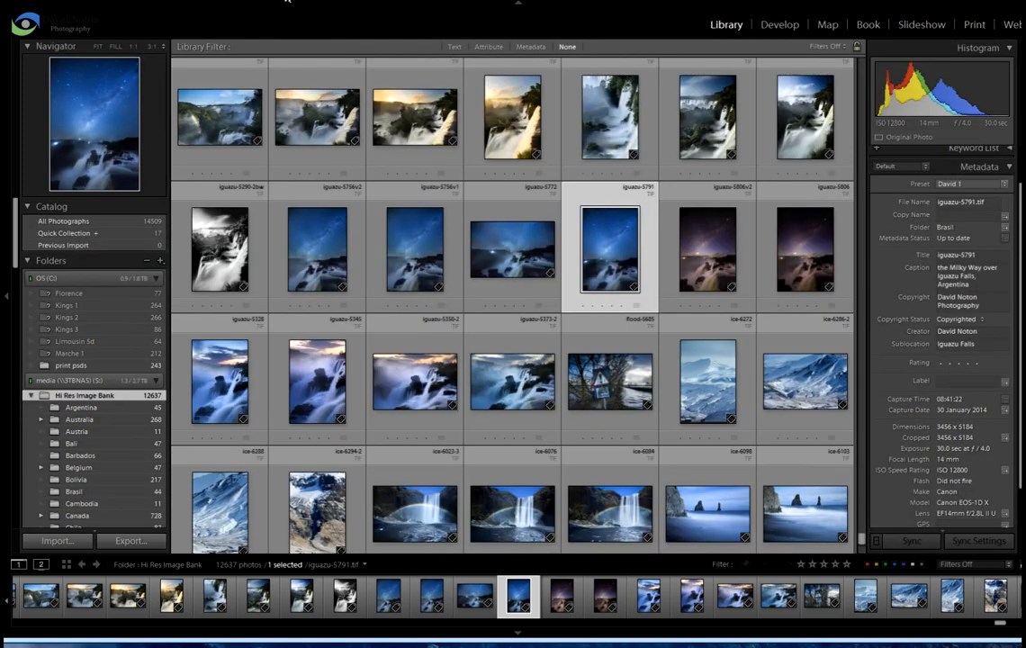
pyautogui.moveTo(293, 0); pyautogui.dragTo(733, 110)
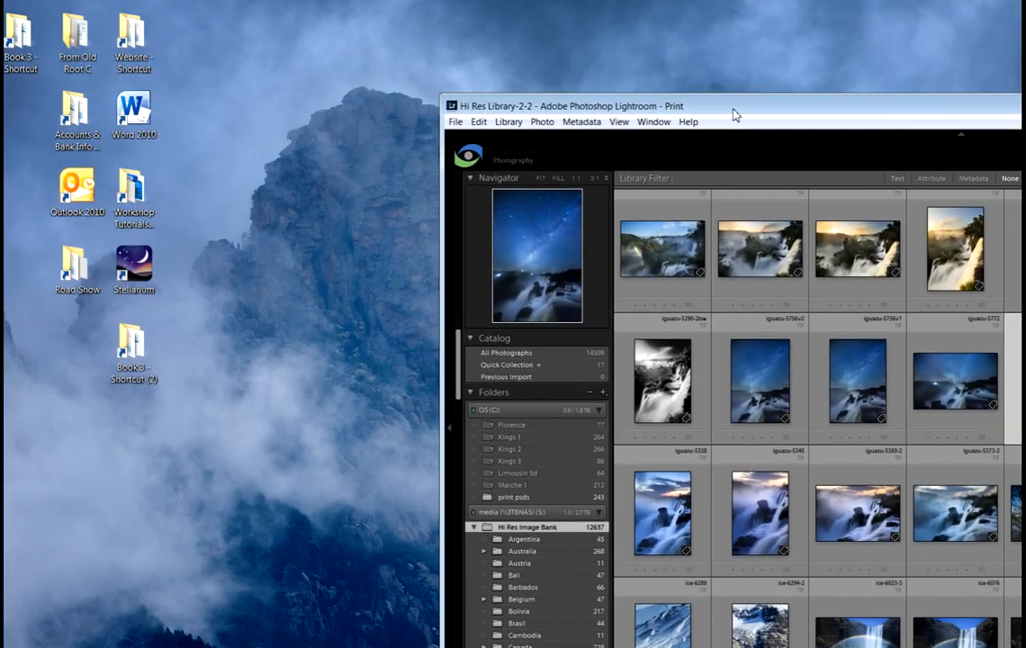
pyautogui.click(455, 122)
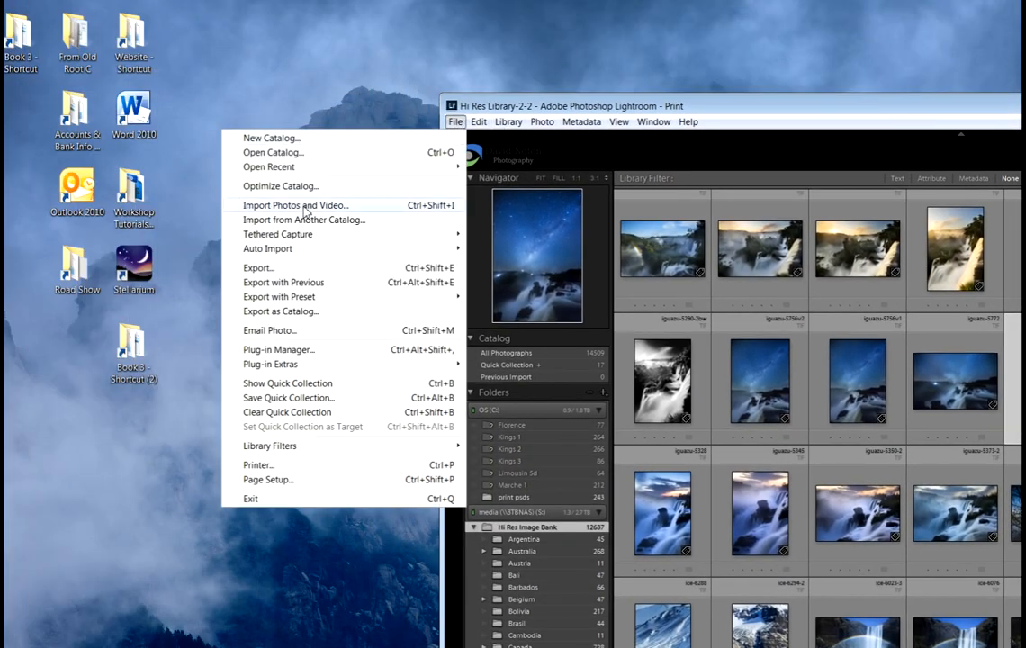
pyautogui.moveTo(278, 367)
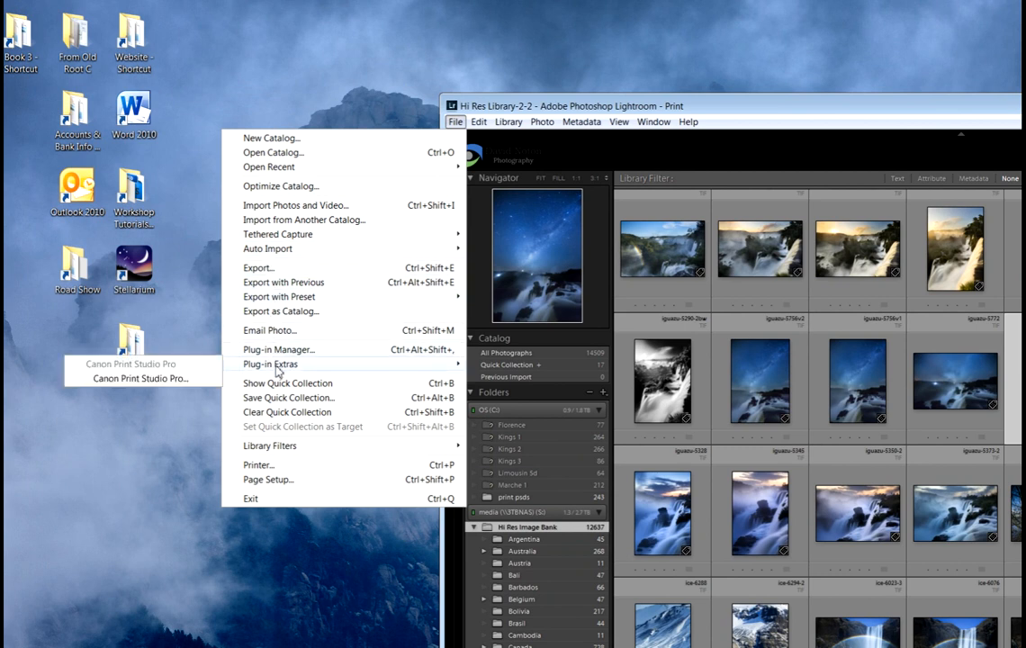
pyautogui.click(180, 379)
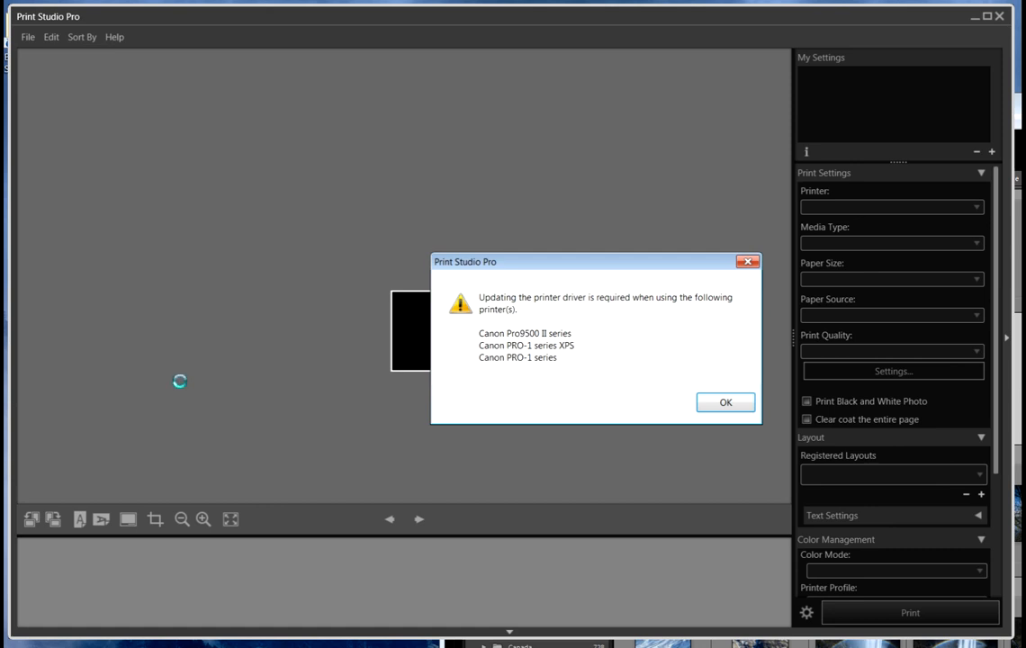
pyautogui.press('Return')
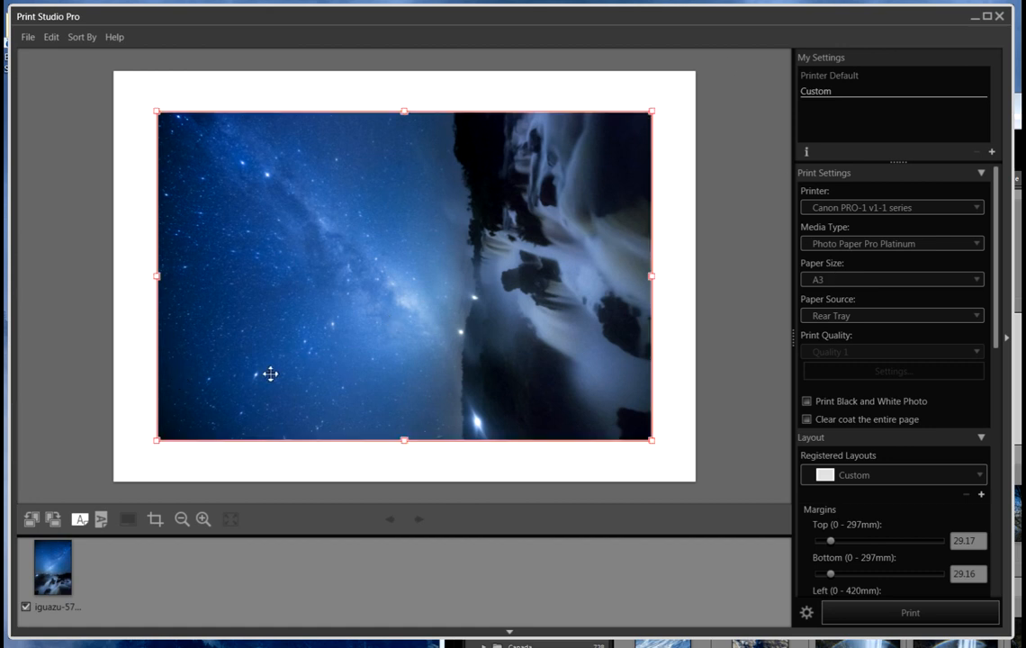
# Set the paper orientation to portrait and rotate the photo 90° clockwise so it stands upright
pyautogui.moveTo(997, 286); pyautogui.dragTo(997, 439)
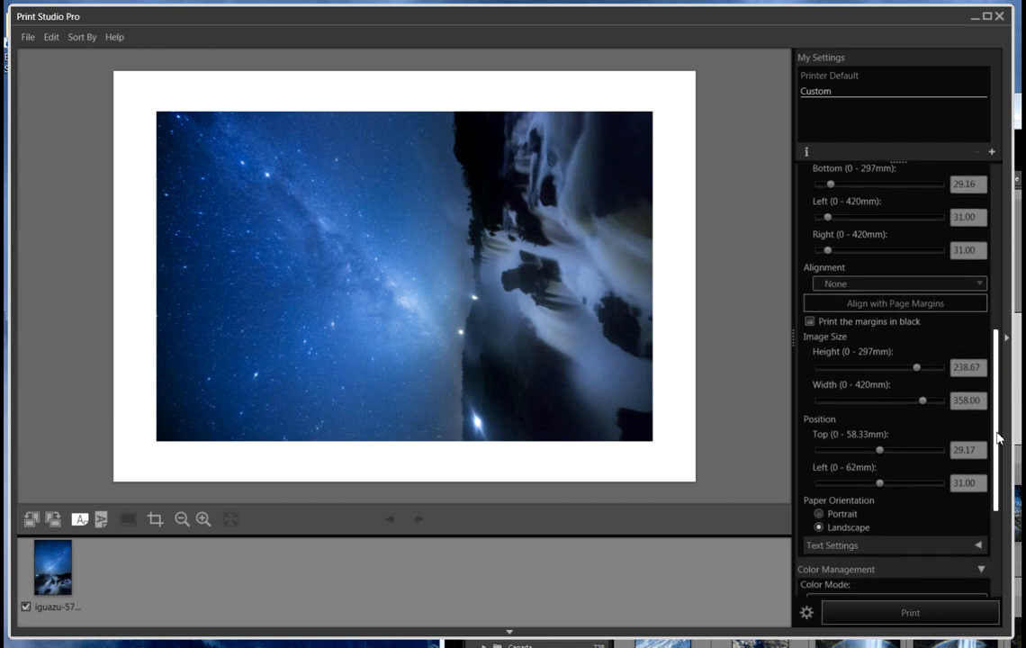
pyautogui.click(819, 515)
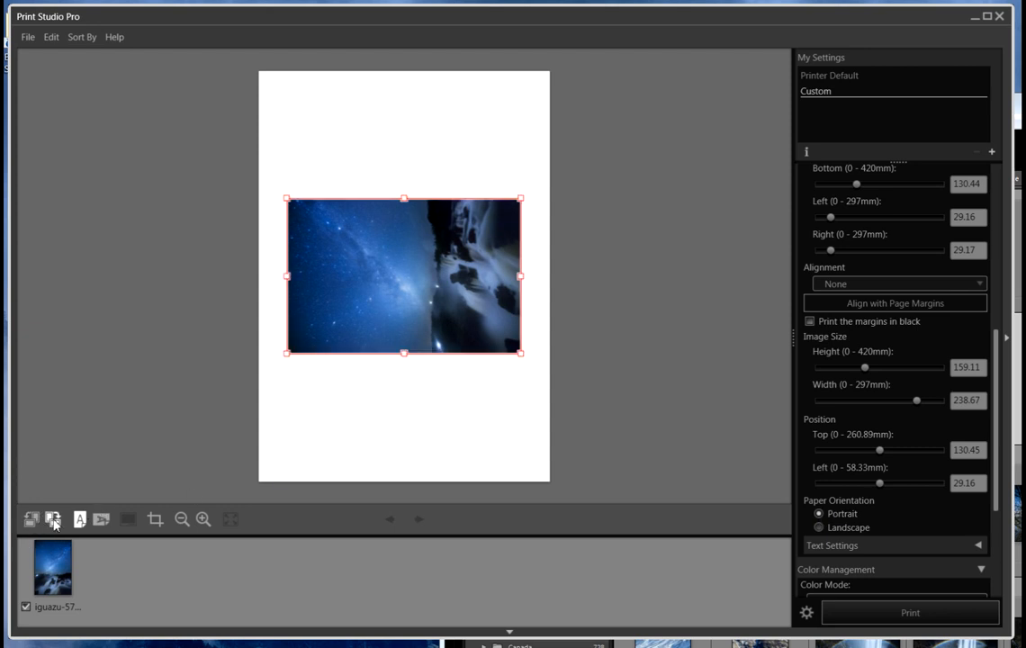
pyautogui.click(53, 520)
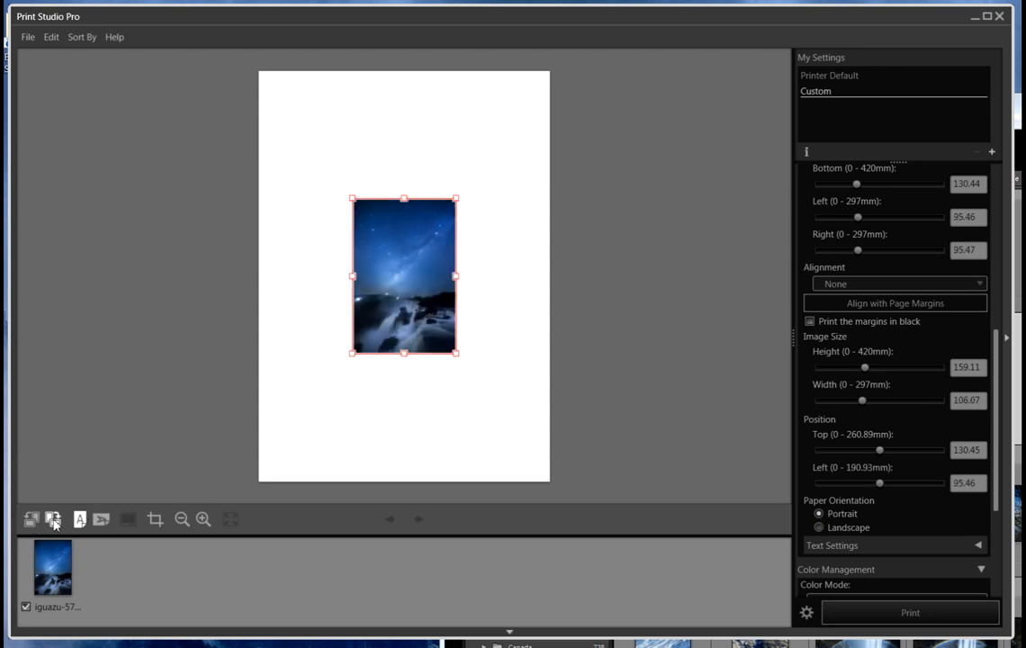
# Review the print settings and the layout's margin, image size and position values
pyautogui.moveTo(997, 354); pyautogui.dragTo(997, 189)
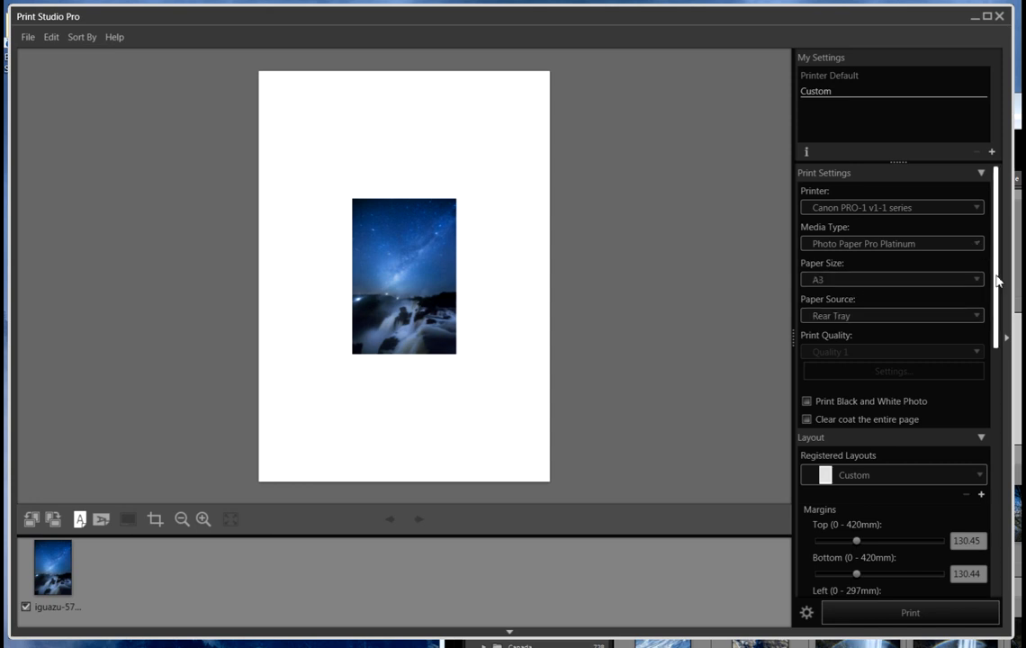
pyautogui.scroll(-1, 981, 293)
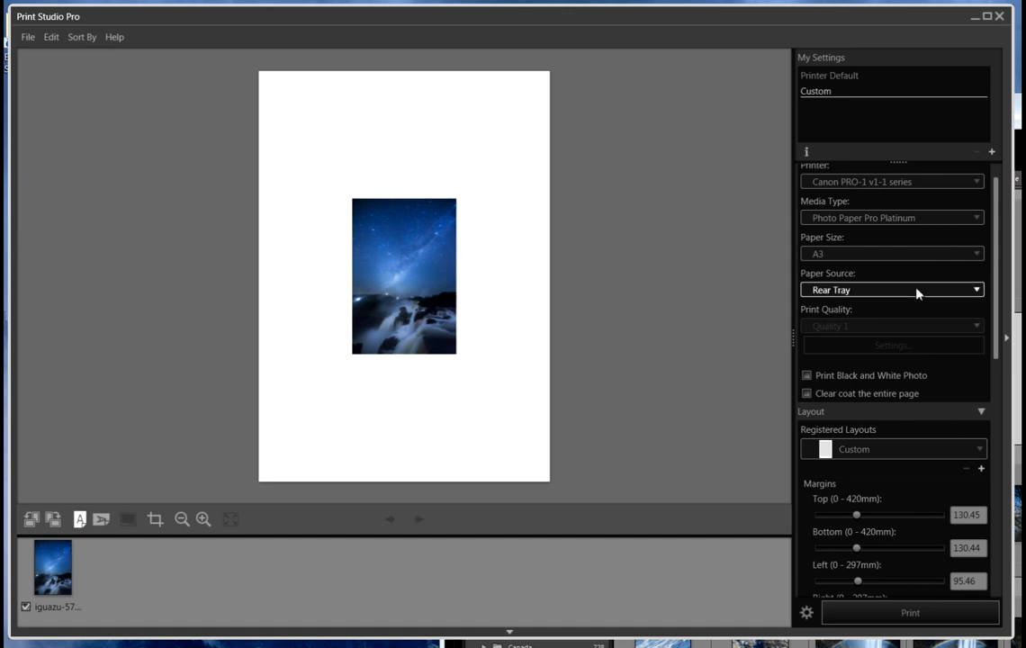
pyautogui.moveTo(995, 305); pyautogui.dragTo(996, 439)
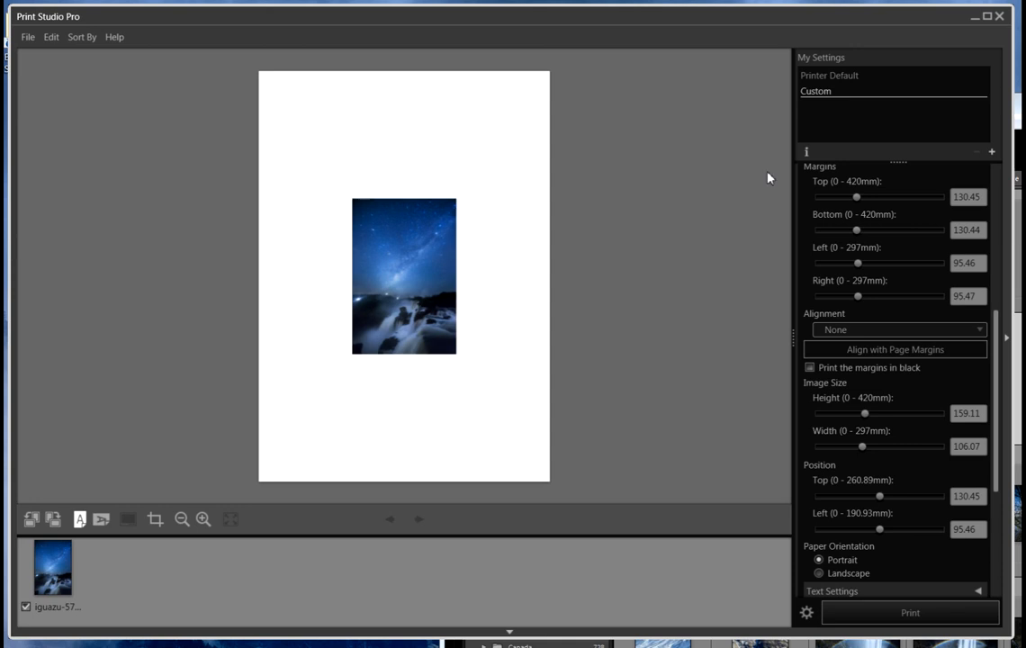
# Set the image height to 400 mm in the layout settings
pyautogui.click(965, 450)
pyautogui.click(957, 413)
pyautogui.moveTo(956, 413); pyautogui.dragTo(982, 412)
pyautogui.write('400')
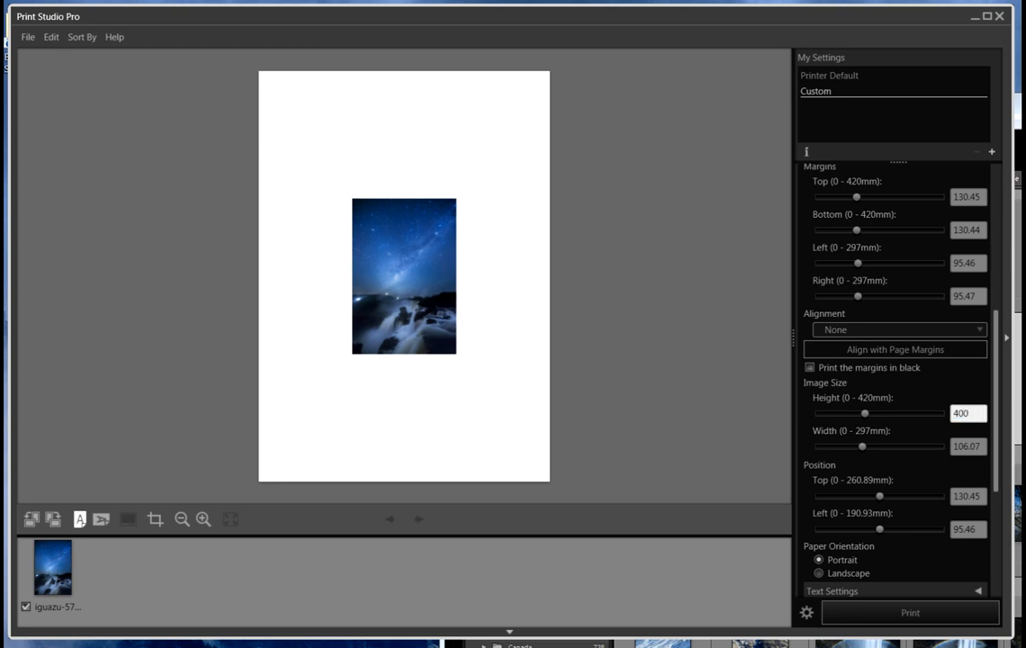
pyautogui.press('Return')
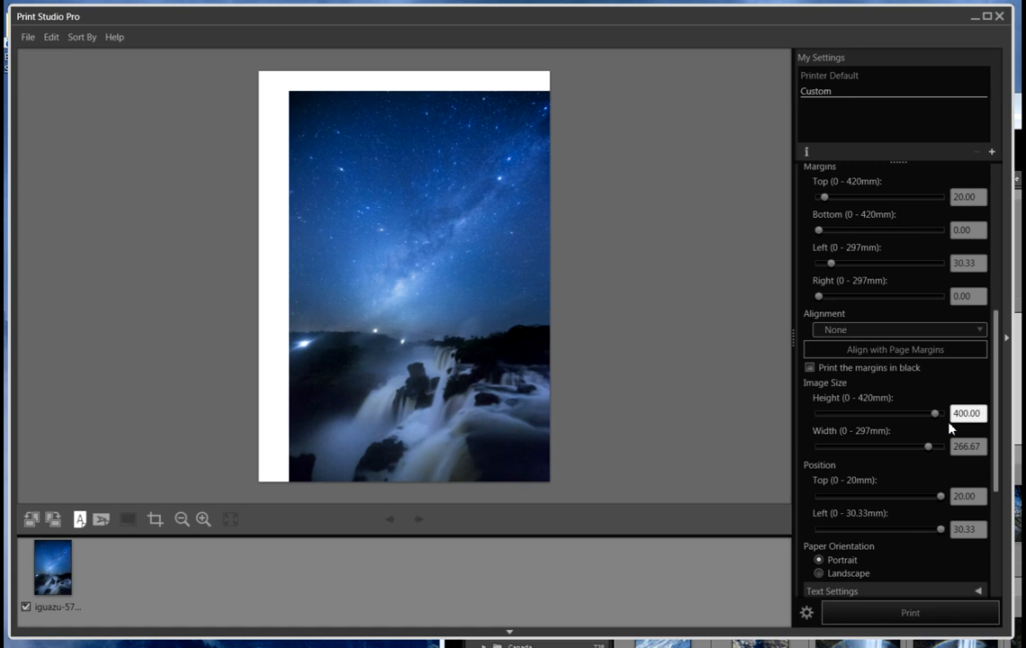
# Set the layout alignment to Center so the photo sits in the middle of the page, and select the photo
pyautogui.click(914, 349)
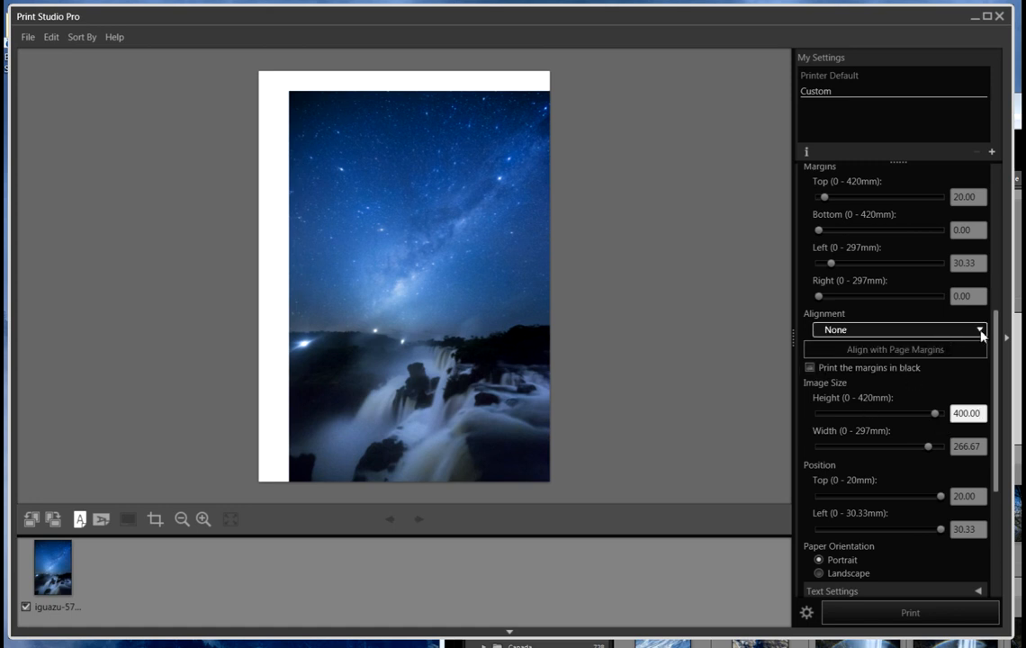
pyautogui.click(981, 331)
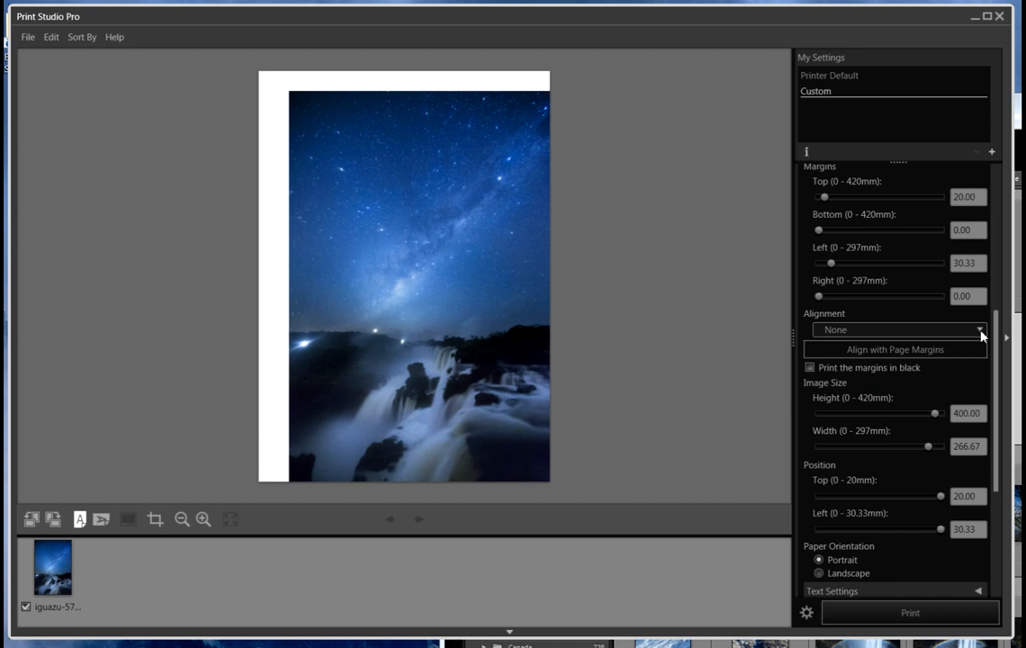
pyautogui.click(849, 371)
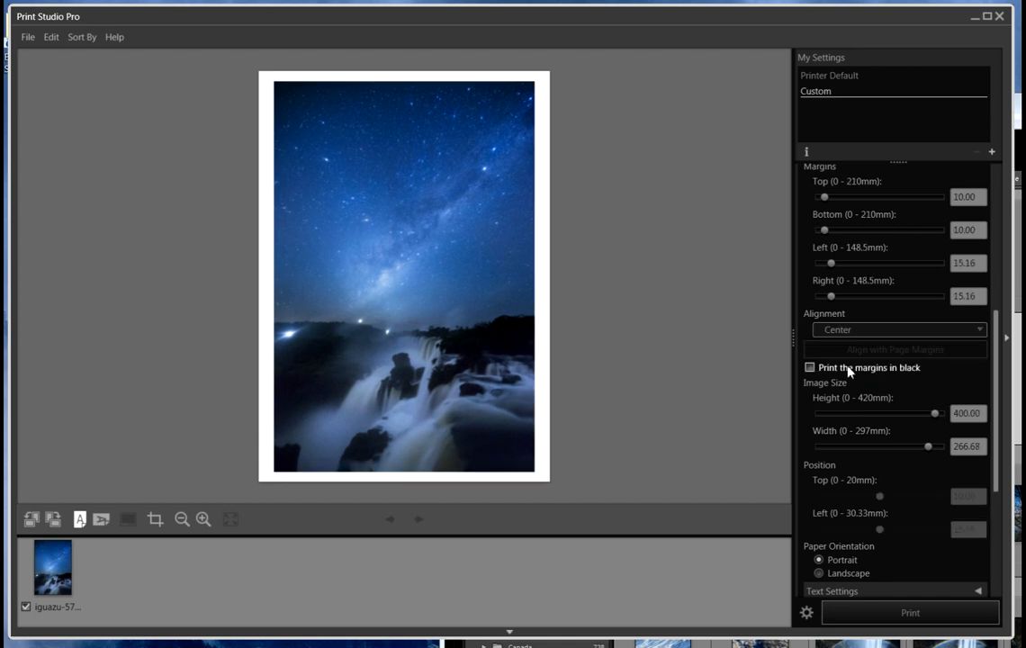
pyautogui.click(367, 245)
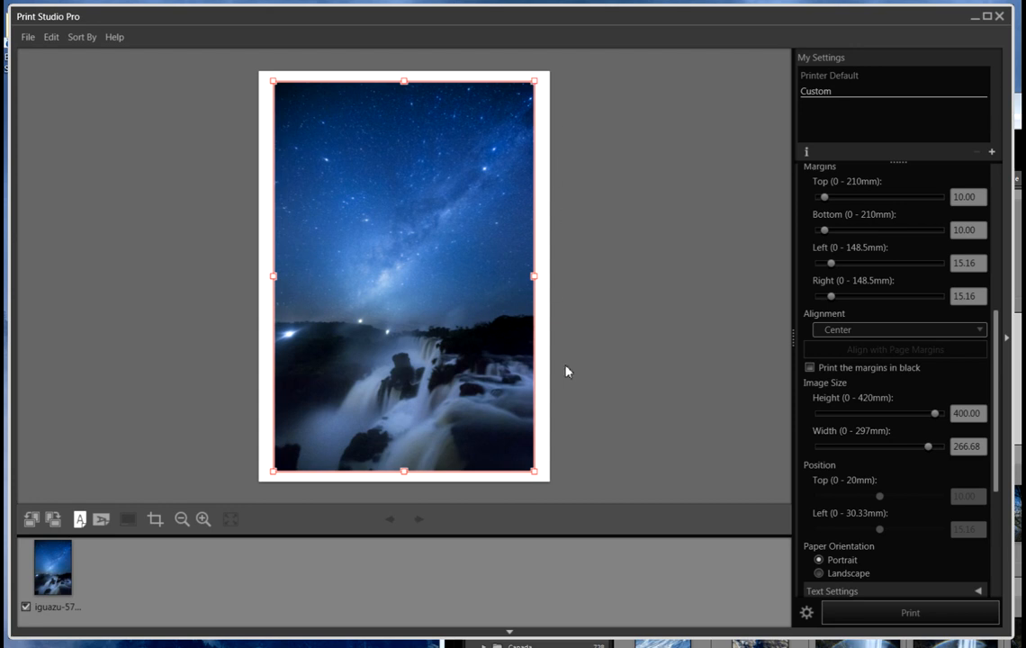
# Check the color management and media settings, print the photo, and move the printer status window fully into view
pyautogui.moveTo(995, 370); pyautogui.dragTo(1001, 479)
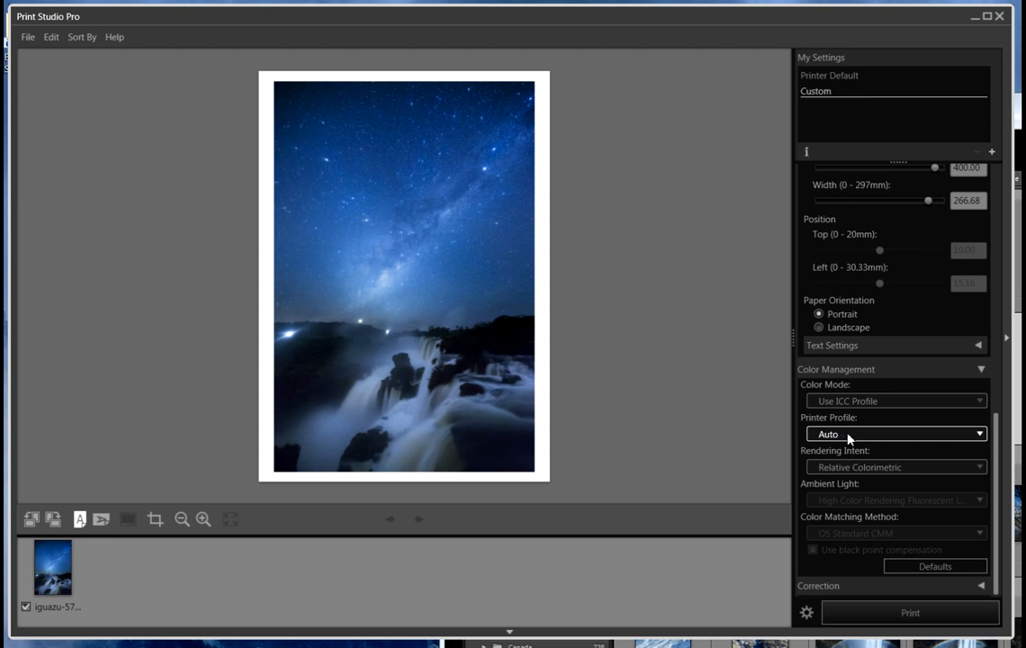
pyautogui.moveTo(997, 450); pyautogui.dragTo(997, 197)
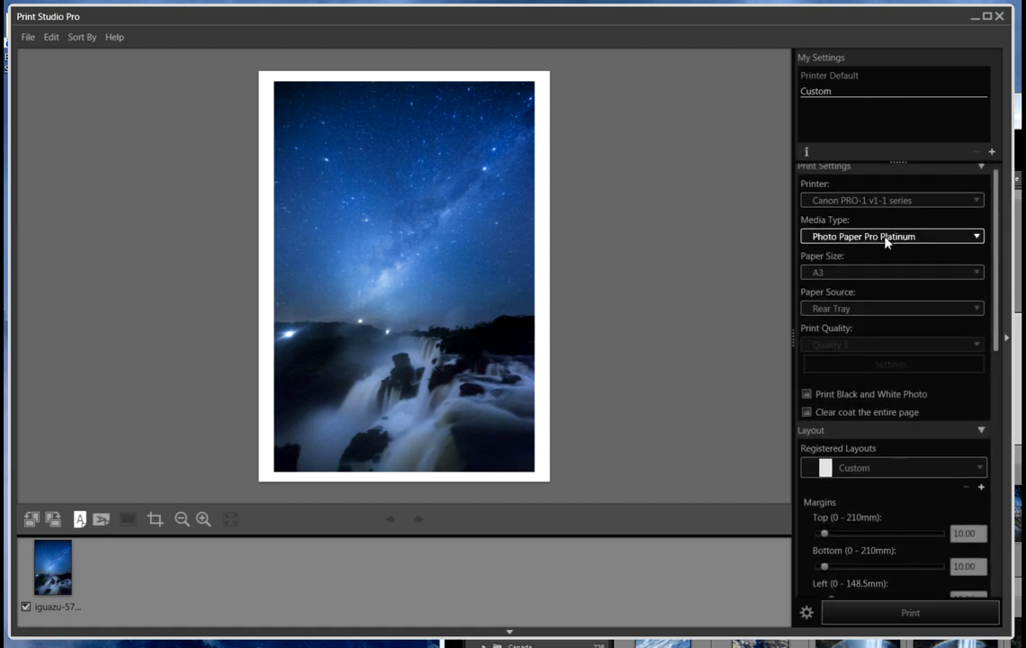
pyautogui.moveTo(997, 263); pyautogui.dragTo(1001, 494)
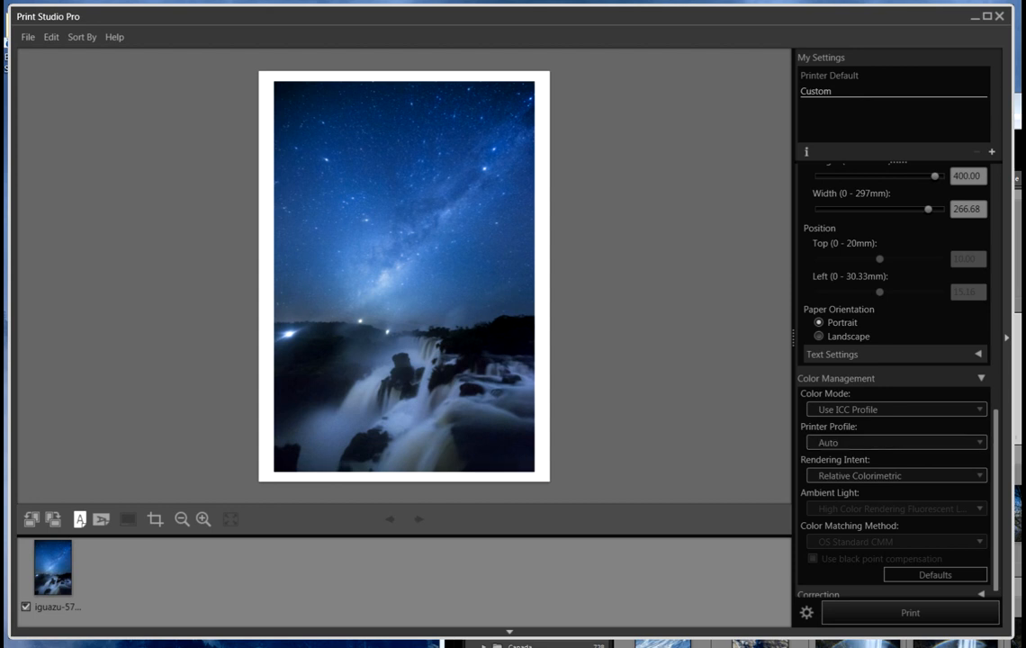
pyautogui.scroll(-1, 988, 437)
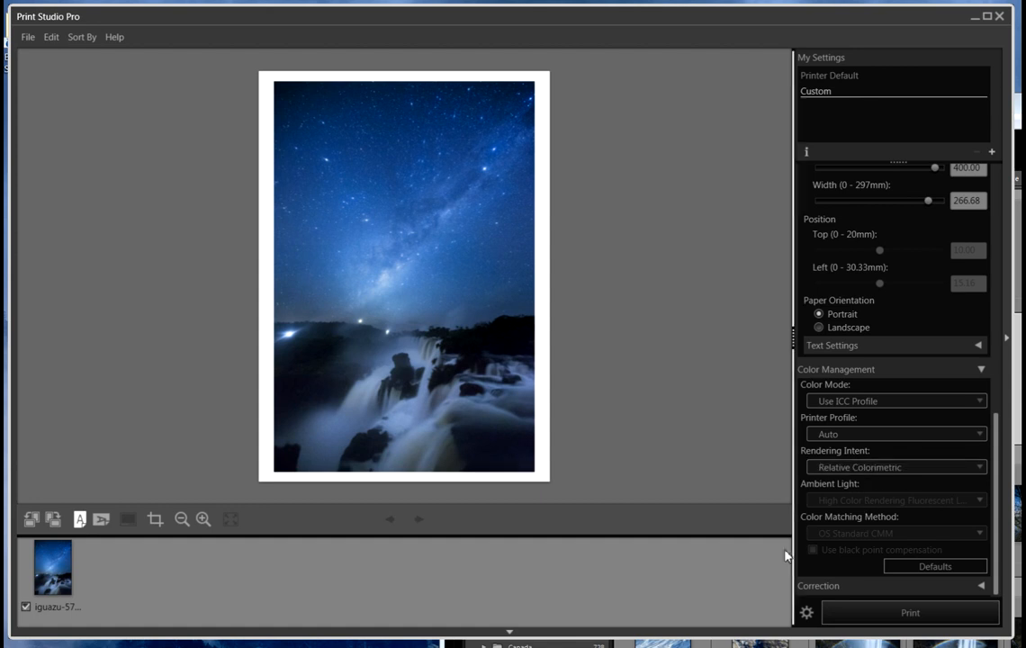
pyautogui.click(897, 615)
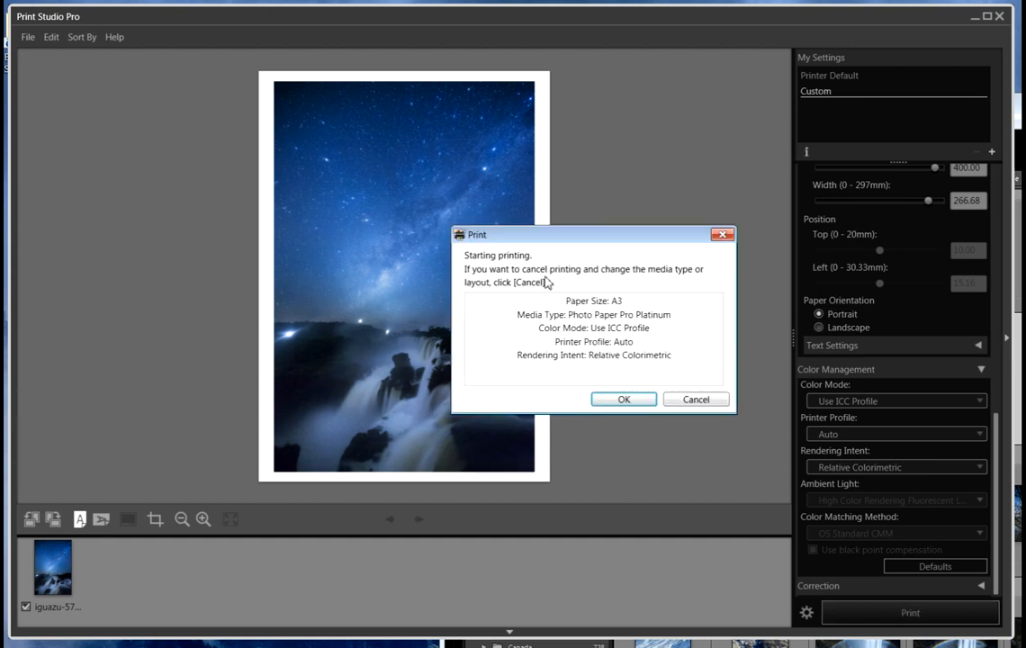
pyautogui.click(623, 400)
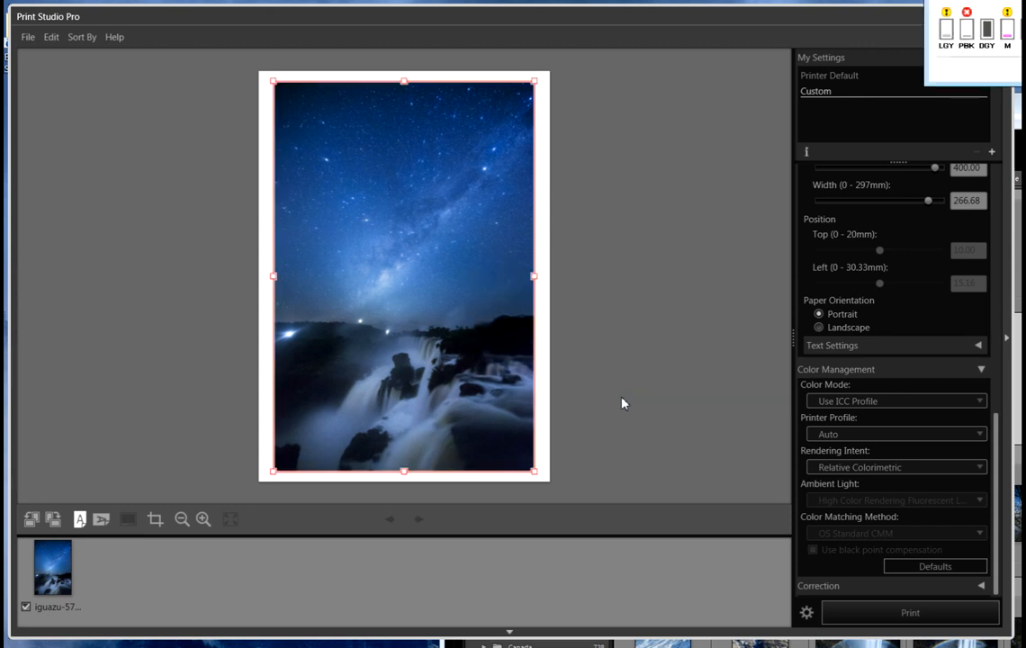
pyautogui.moveTo(1021, 3)
pyautogui.mouseDown()
pyautogui.moveTo(810, 168)
pyautogui.moveTo(577, 237)
pyautogui.mouseUp()
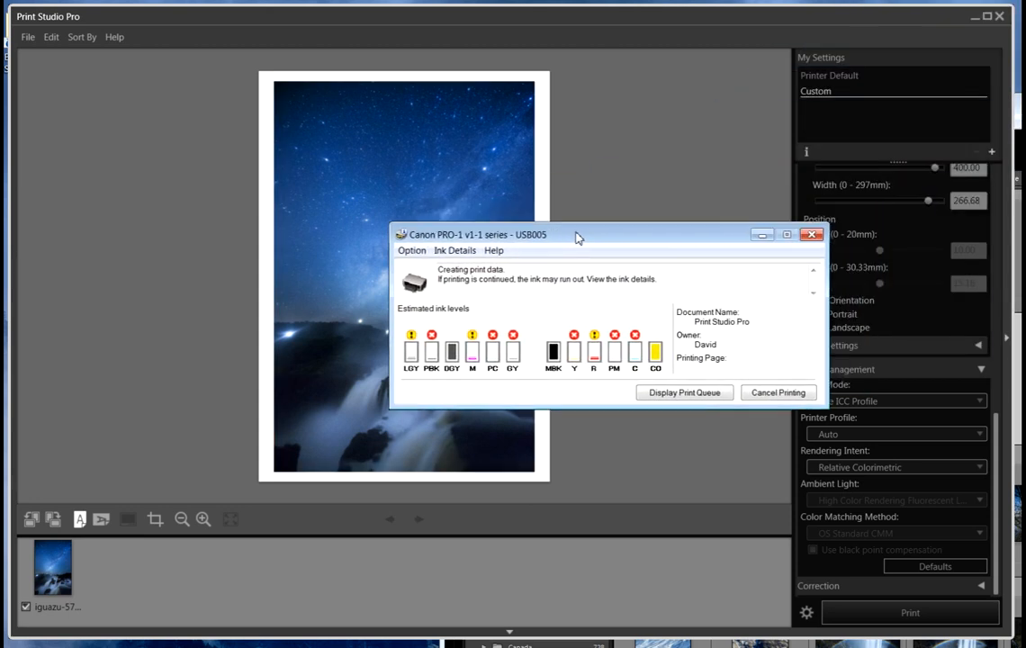